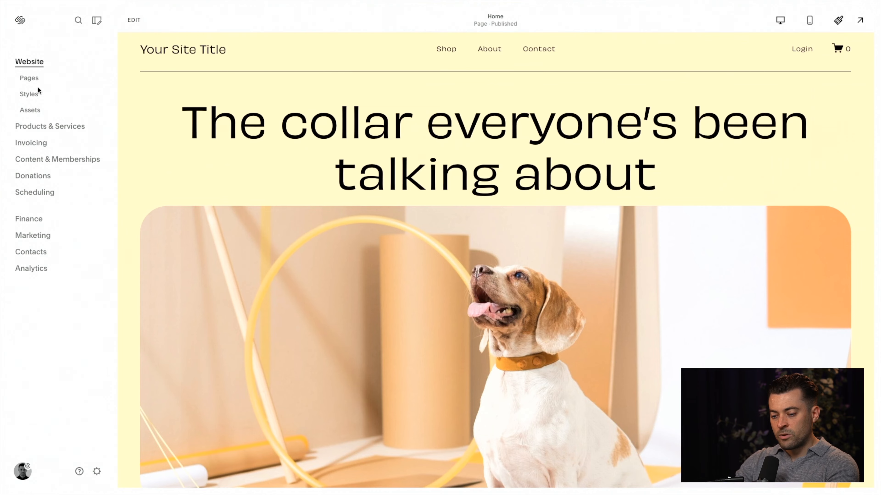
Open the site styles for the home page
{"action": "left_click", "coordinate": [31, 94]}
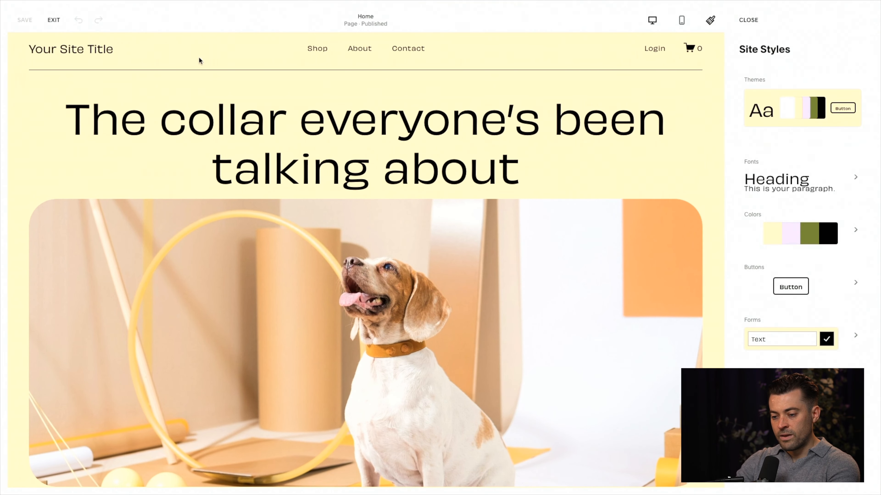
{"action": "left_click", "coordinate": [52, 23]}
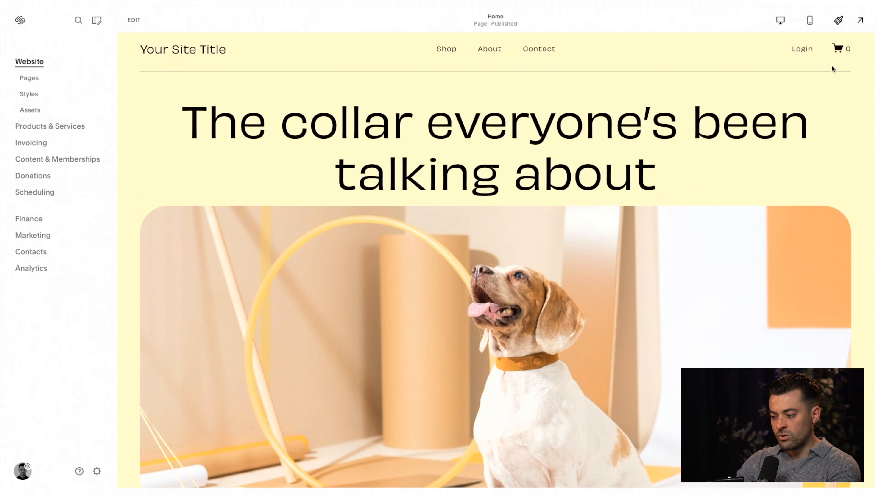
{"action": "left_click", "coordinate": [836, 25]}
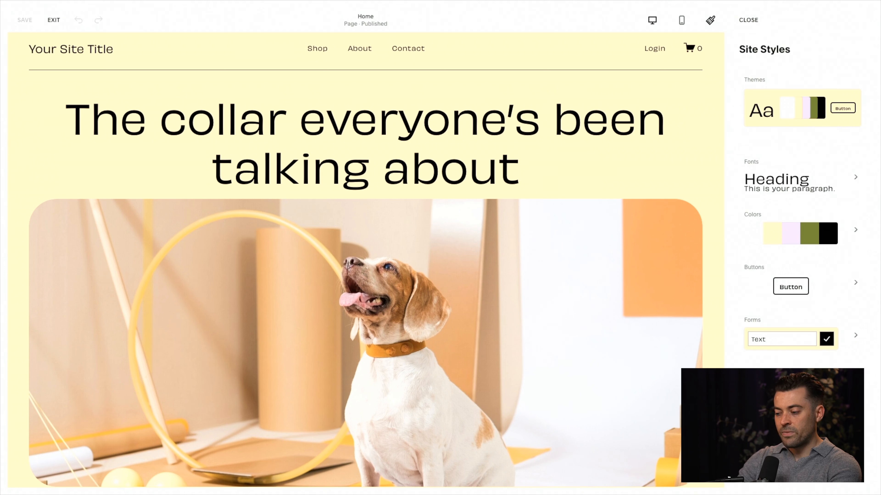
Look at the font settings and preview the recommended color palettes, form packs and button packs
{"action": "left_click", "coordinate": [850, 177]}
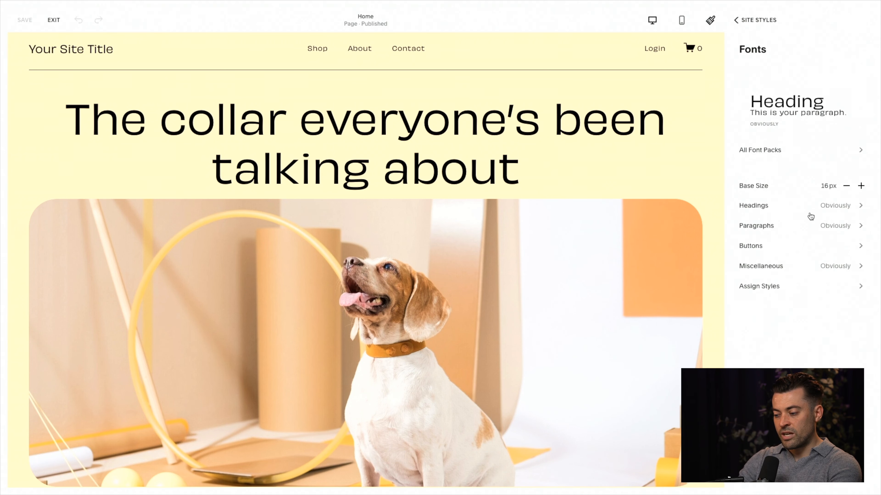
{"action": "left_click", "coordinate": [750, 30]}
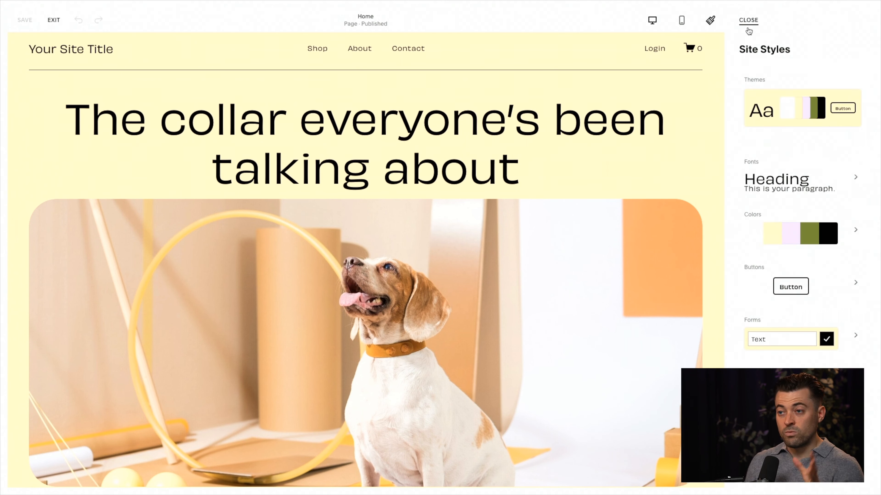
{"action": "mouse_move", "coordinate": [762, 179]}
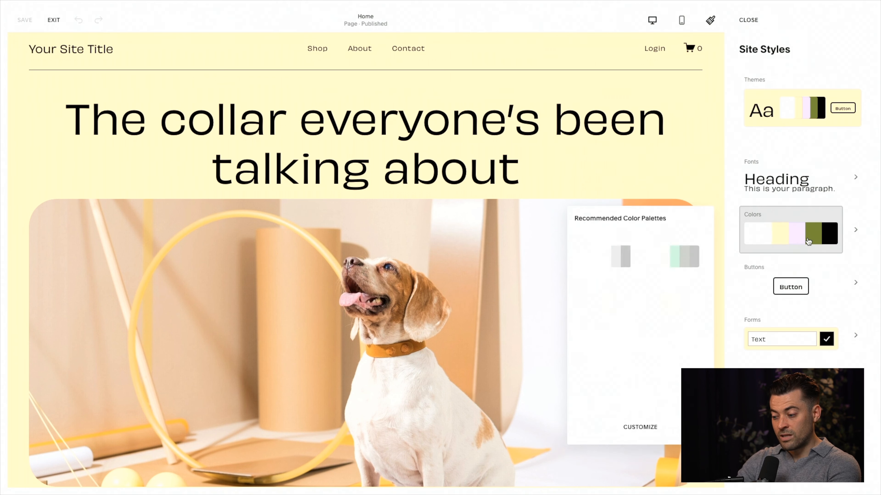
{"action": "mouse_move", "coordinate": [829, 284]}
{"action": "mouse_move", "coordinate": [793, 340]}
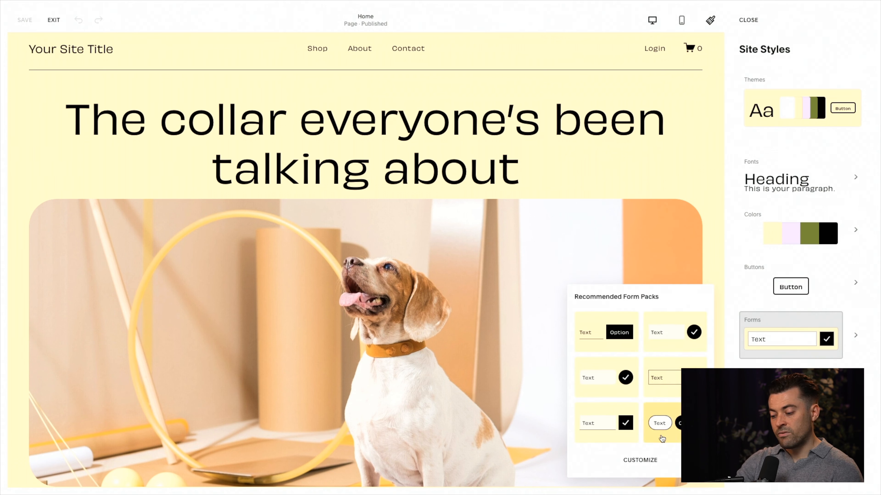
{"action": "mouse_move", "coordinate": [785, 275]}
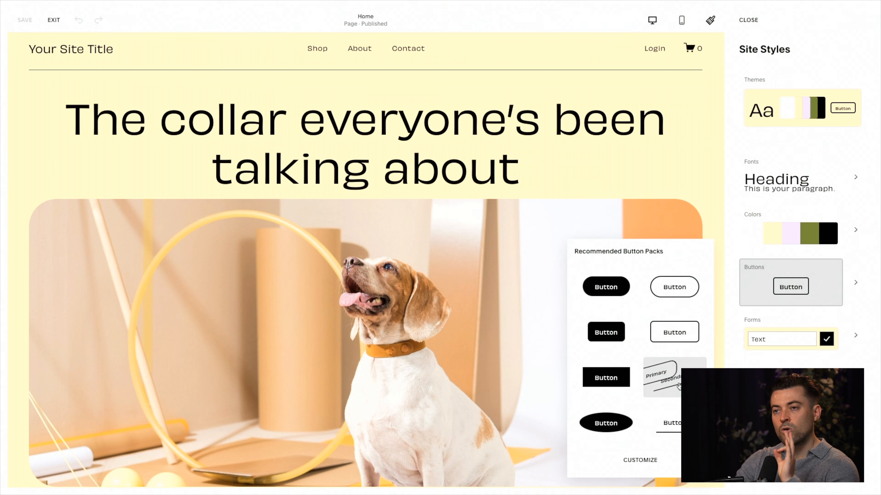
Apply the first Sophisticated theme, with serif headings and a cream, beige and dark brown palette
{"action": "left_click", "coordinate": [813, 126]}
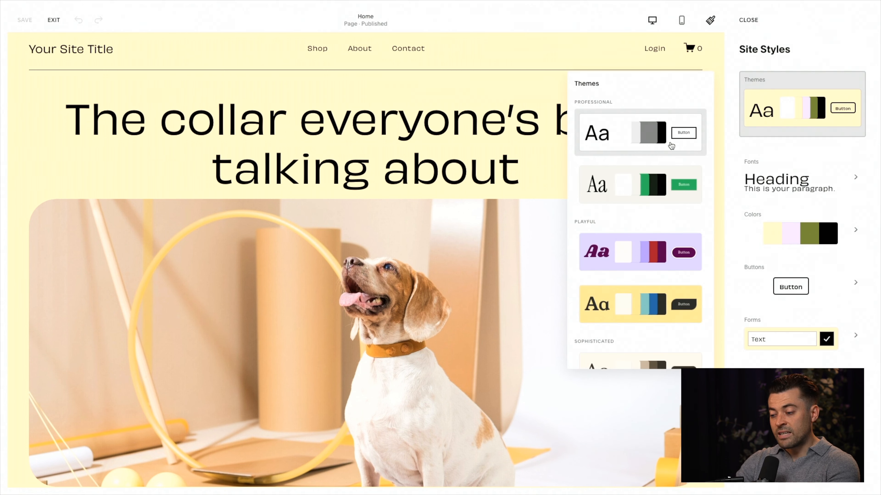
{"action": "scroll", "coordinate": [662, 256], "scroll_direction": "down", "scroll_amount": 5}
{"action": "scroll", "coordinate": [663, 260], "scroll_direction": "down", "scroll_amount": 10}
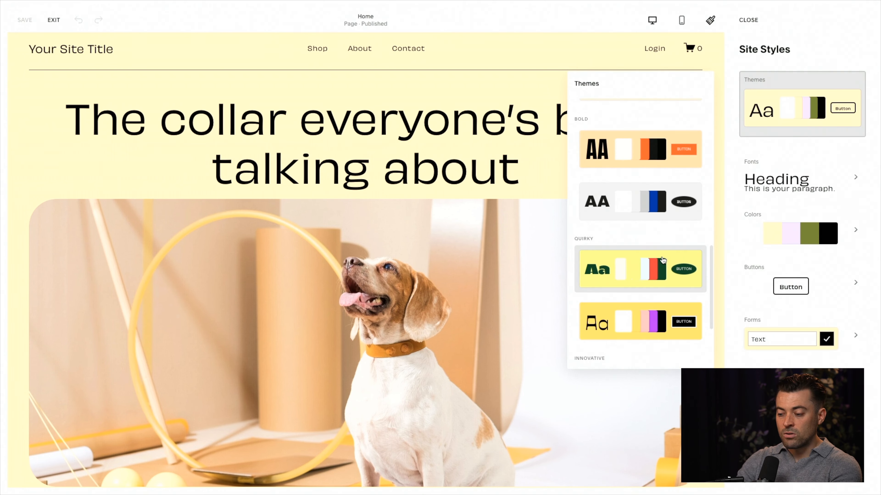
{"action": "scroll", "coordinate": [663, 260], "scroll_direction": "down", "scroll_amount": 3}
{"action": "scroll", "coordinate": [678, 233], "scroll_direction": "up", "scroll_amount": 15}
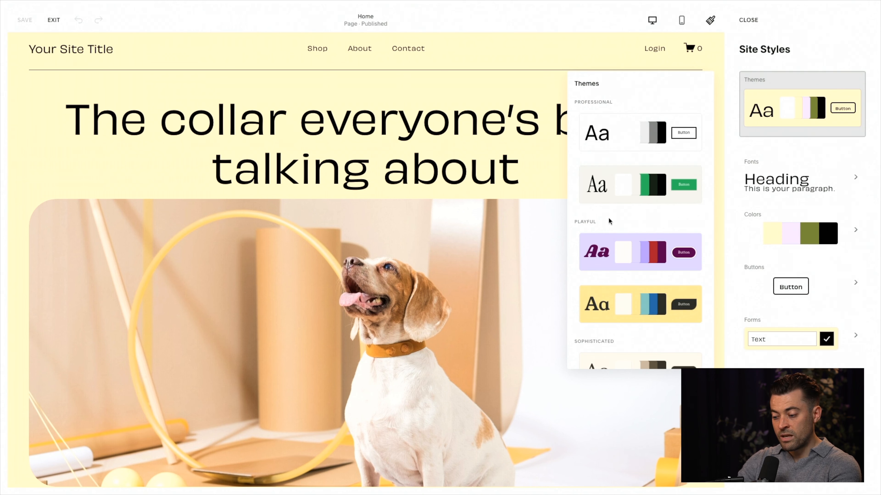
{"action": "scroll", "coordinate": [608, 217], "scroll_direction": "down", "scroll_amount": 3}
{"action": "scroll", "coordinate": [628, 233], "scroll_direction": "down", "scroll_amount": 6}
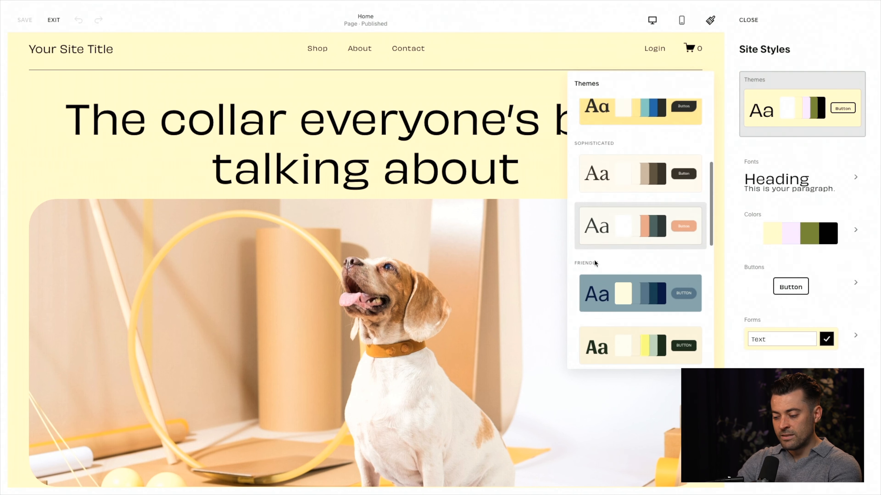
{"action": "scroll", "coordinate": [598, 279], "scroll_direction": "down", "scroll_amount": 5}
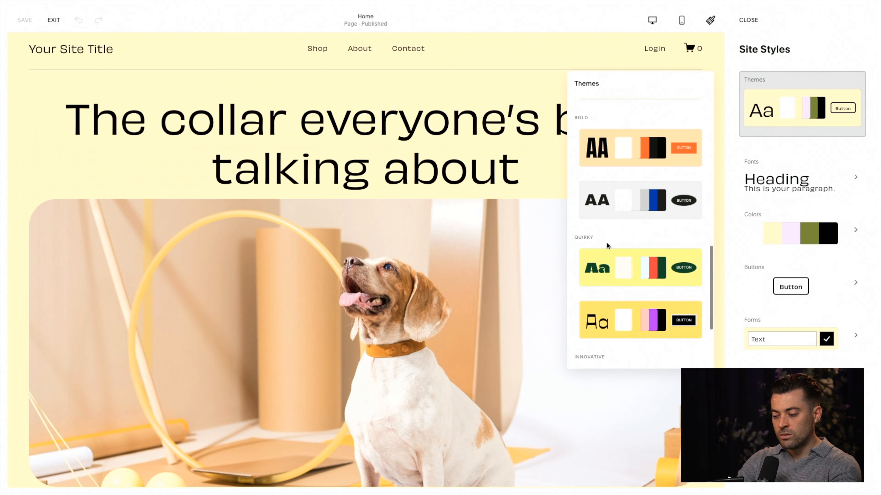
{"action": "scroll", "coordinate": [608, 243], "scroll_direction": "down", "scroll_amount": 2}
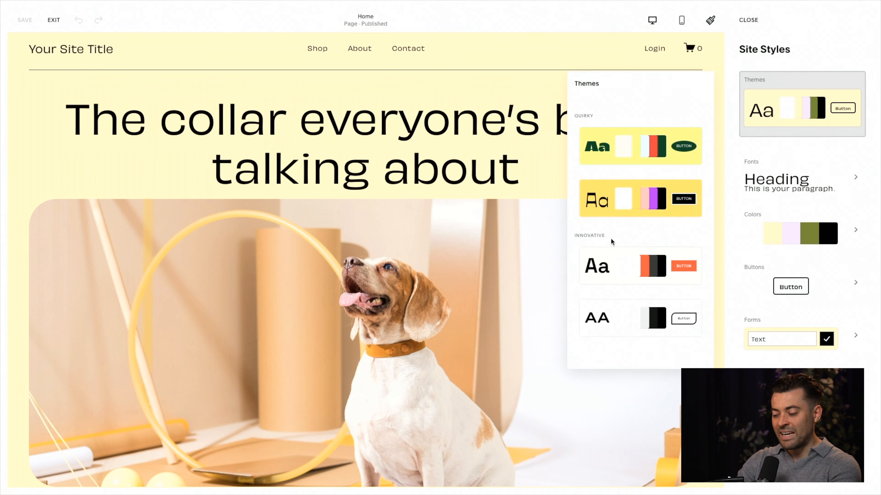
{"action": "scroll", "coordinate": [610, 239], "scroll_direction": "up", "scroll_amount": 15}
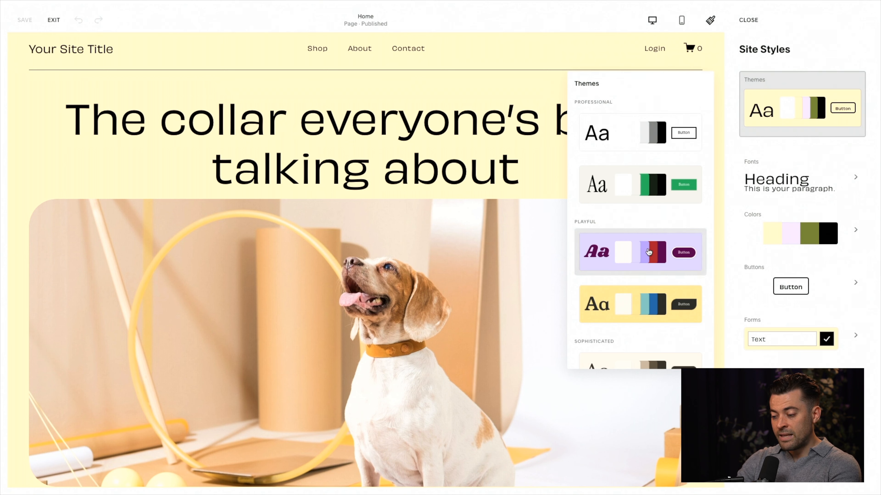
{"action": "scroll", "coordinate": [647, 247], "scroll_direction": "down", "scroll_amount": 4}
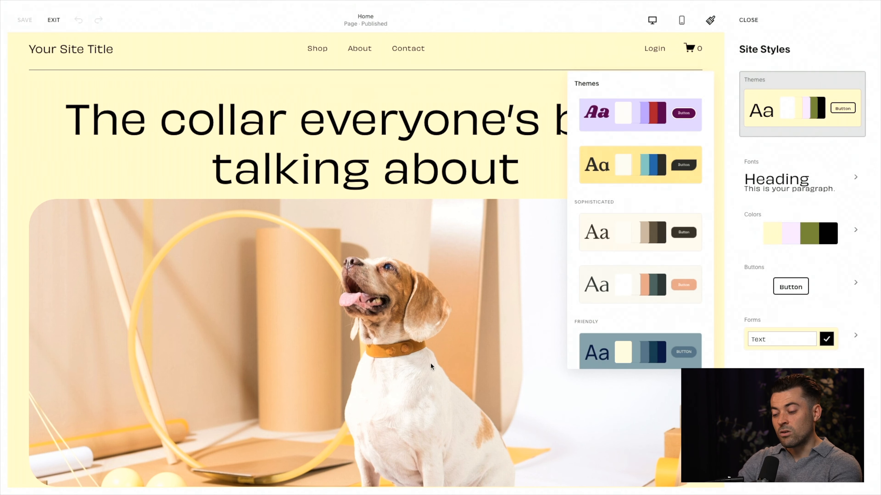
{"action": "left_click", "coordinate": [658, 247]}
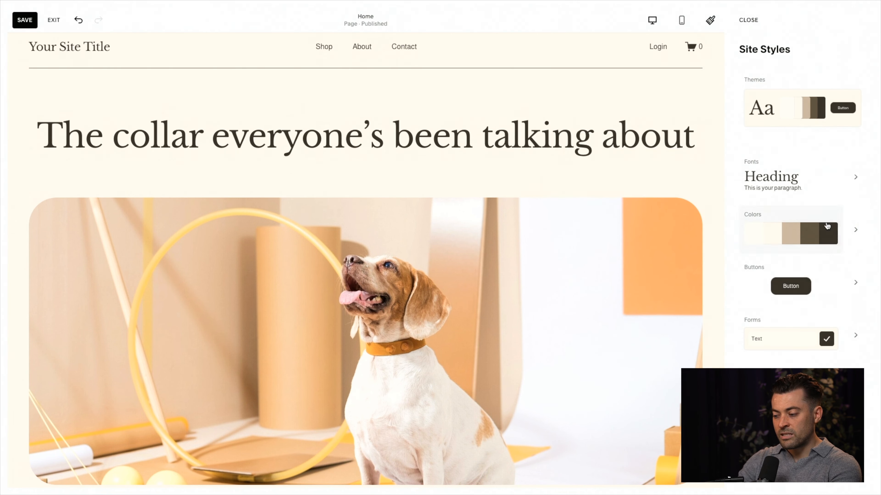
Review the home page's hero, image, product and testimonial sections in the applied theme
{"action": "scroll", "coordinate": [504, 246], "scroll_direction": "down", "scroll_amount": 1}
{"action": "scroll", "coordinate": [504, 245], "scroll_direction": "down", "scroll_amount": 15}
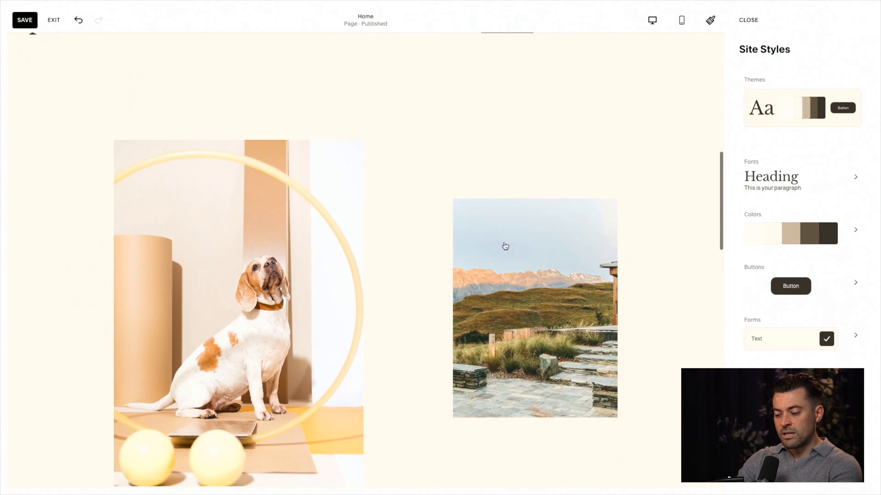
{"action": "scroll", "coordinate": [504, 245], "scroll_direction": "up", "scroll_amount": 15}
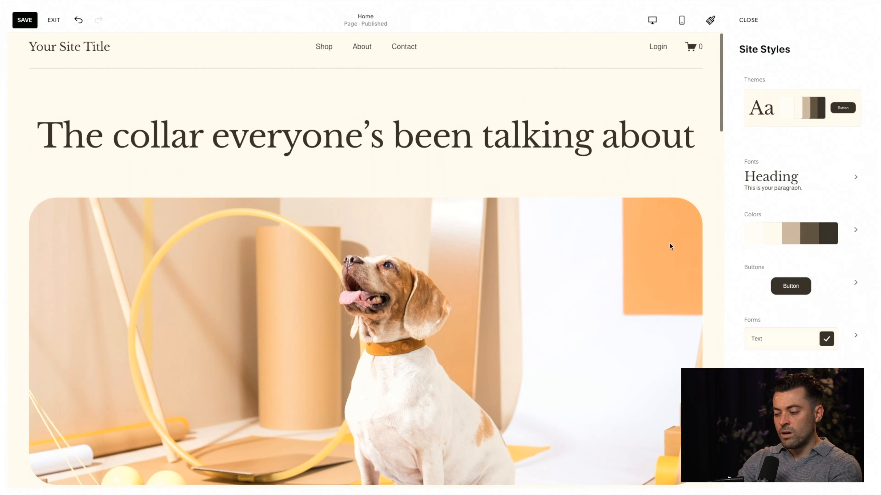
{"action": "scroll", "coordinate": [654, 338], "scroll_direction": "down", "scroll_amount": 6}
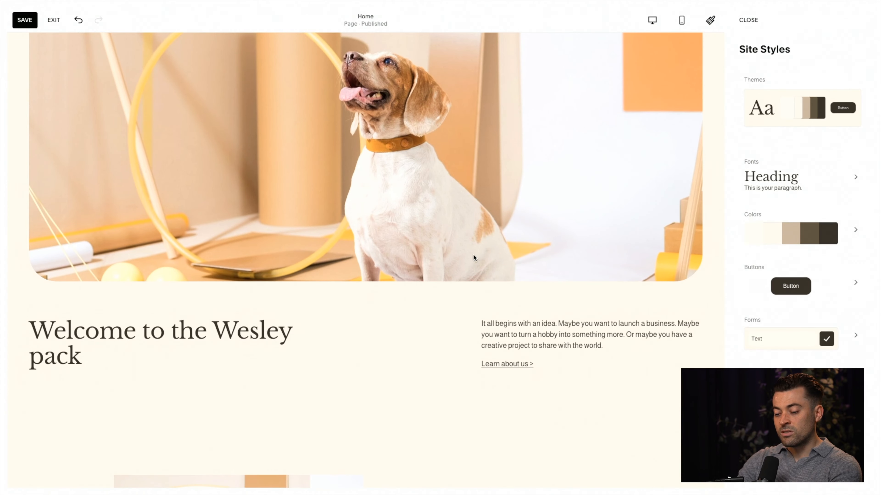
{"action": "scroll", "coordinate": [472, 254], "scroll_direction": "down", "scroll_amount": 15}
{"action": "scroll", "coordinate": [473, 257], "scroll_direction": "down", "scroll_amount": 15}
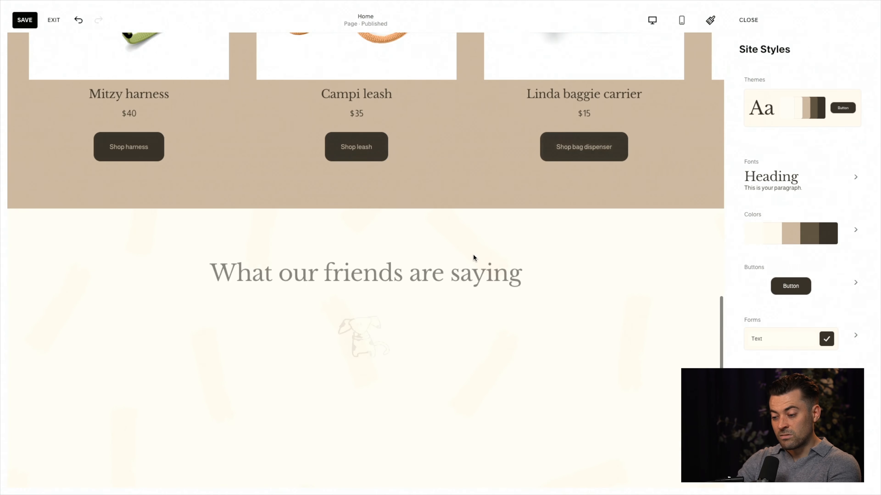
{"action": "scroll", "coordinate": [473, 255], "scroll_direction": "up", "scroll_amount": 7}
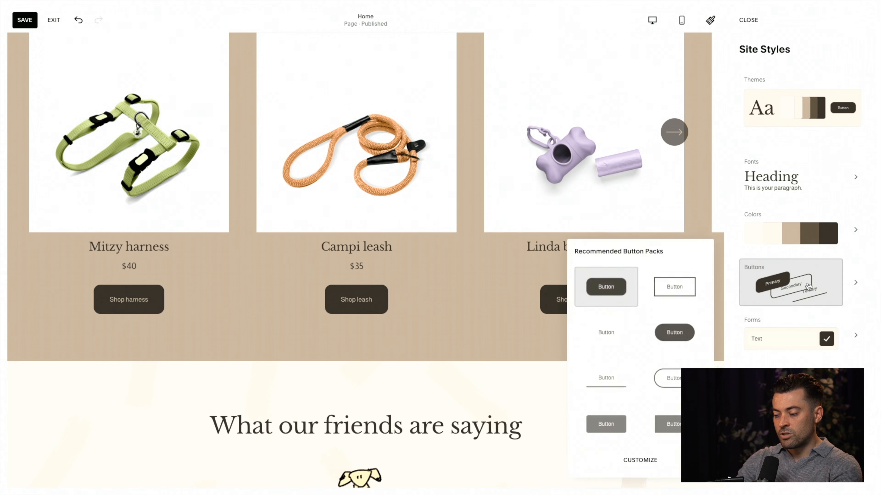
Apply the recommended color palette of cream, light orange, red and maroon, and check it on the home page
{"action": "mouse_move", "coordinate": [808, 231]}
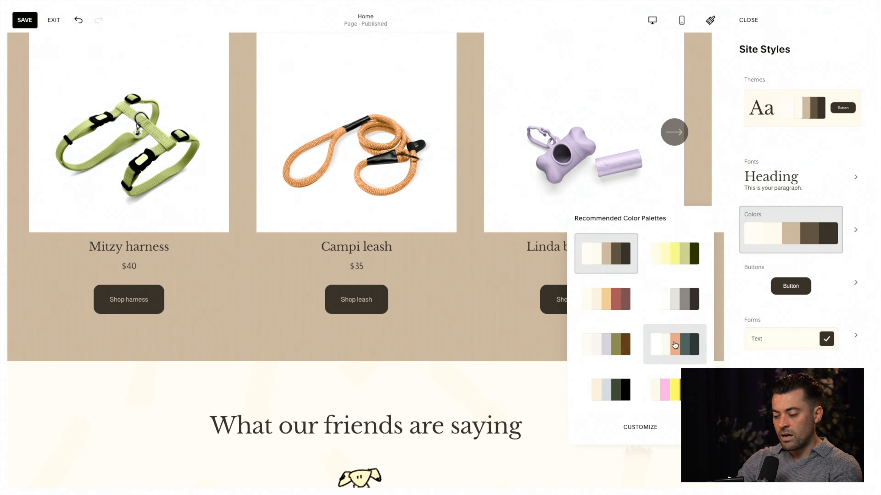
{"action": "left_click", "coordinate": [613, 305]}
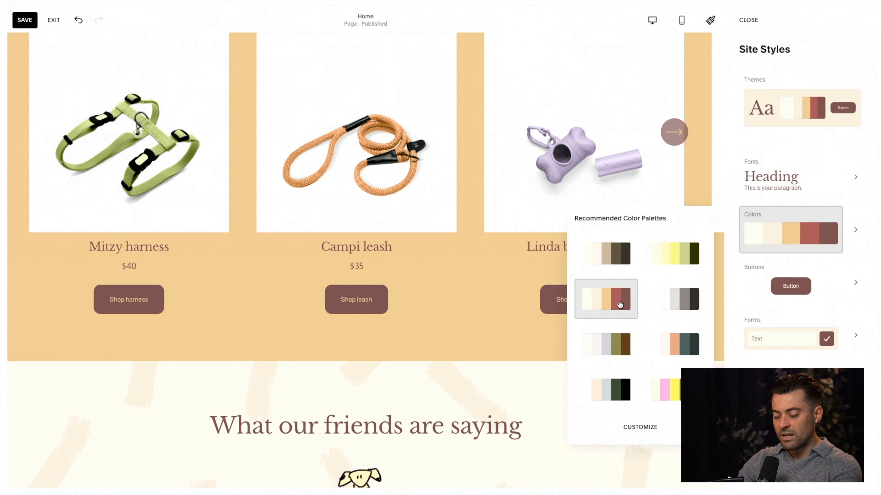
{"action": "scroll", "coordinate": [492, 320], "scroll_direction": "up", "scroll_amount": 20}
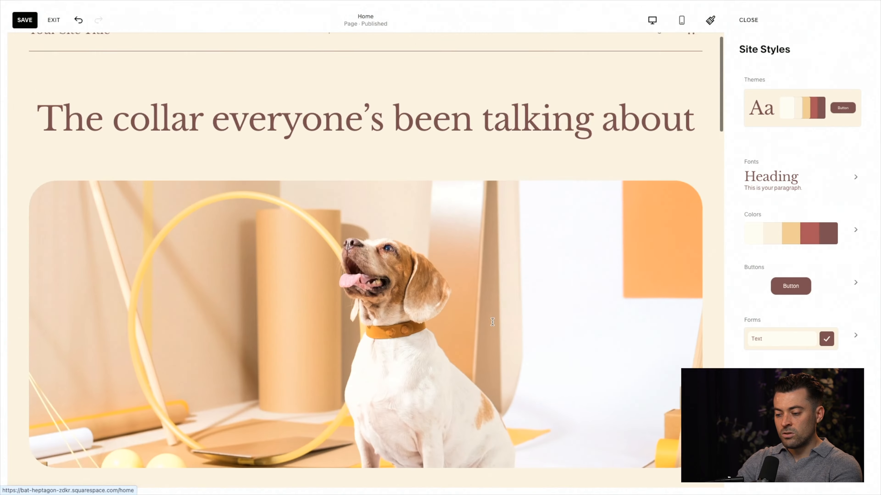
{"action": "scroll", "coordinate": [492, 324], "scroll_direction": "down", "scroll_amount": 10}
{"action": "scroll", "coordinate": [492, 324], "scroll_direction": "up", "scroll_amount": 10}
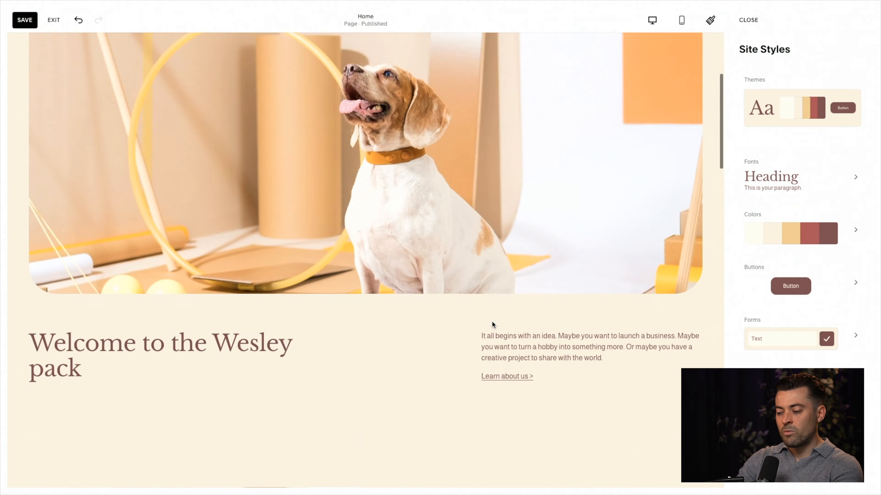
Try the outlined square-cornered and solid square-cornered button packs and check them on the product buttons
{"action": "left_click", "coordinate": [784, 274]}
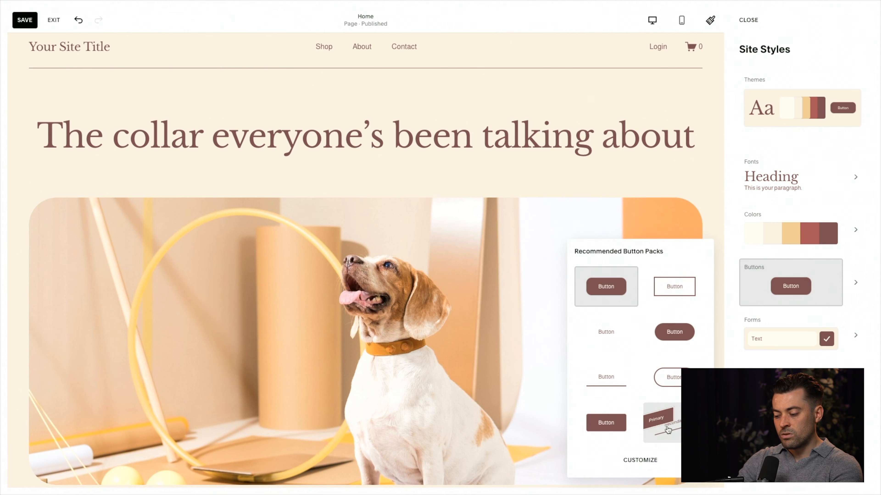
{"action": "scroll", "coordinate": [493, 350], "scroll_direction": "down", "scroll_amount": 15}
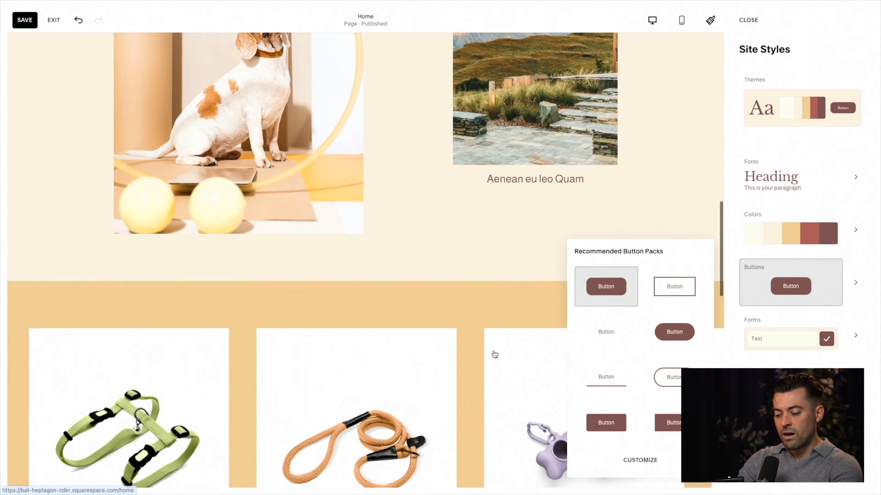
{"action": "left_click", "coordinate": [677, 305]}
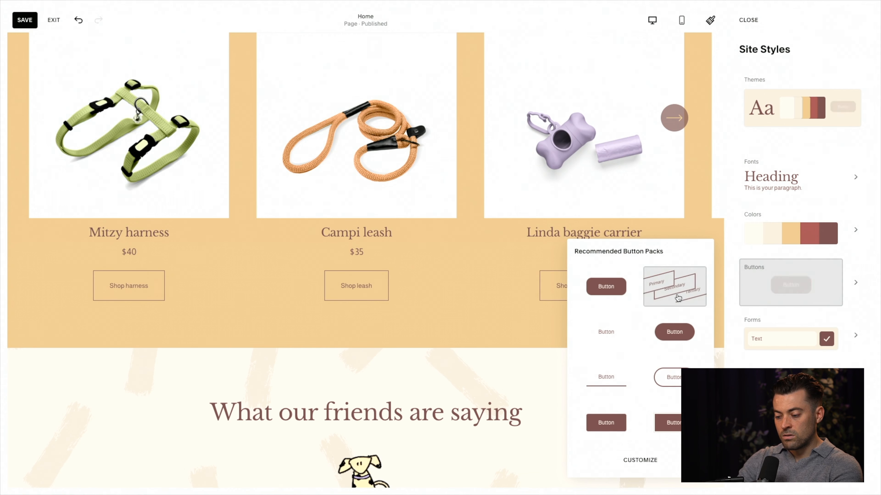
{"action": "left_click", "coordinate": [677, 432]}
{"action": "scroll", "coordinate": [392, 345], "scroll_direction": "down", "scroll_amount": 5}
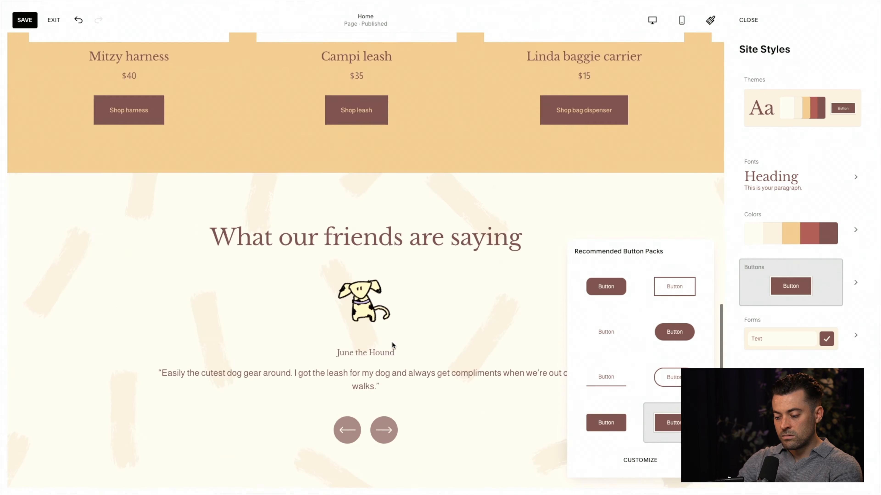
{"action": "scroll", "coordinate": [392, 341], "scroll_direction": "down", "scroll_amount": 10}
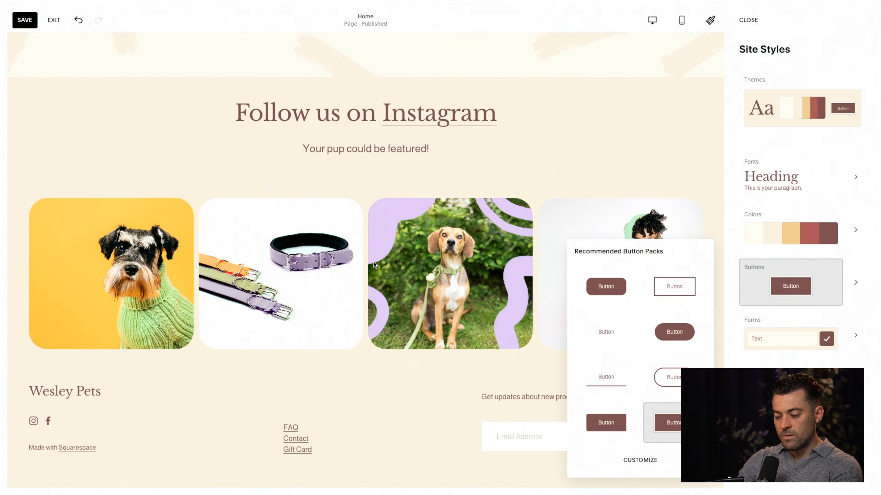
Apply the outlined pill-shaped button pack and check it on the product buttons
{"action": "scroll", "coordinate": [374, 263], "scroll_direction": "up", "scroll_amount": 3}
{"action": "left_click", "coordinate": [666, 376]}
{"action": "scroll", "coordinate": [520, 257], "scroll_direction": "up", "scroll_amount": 10}
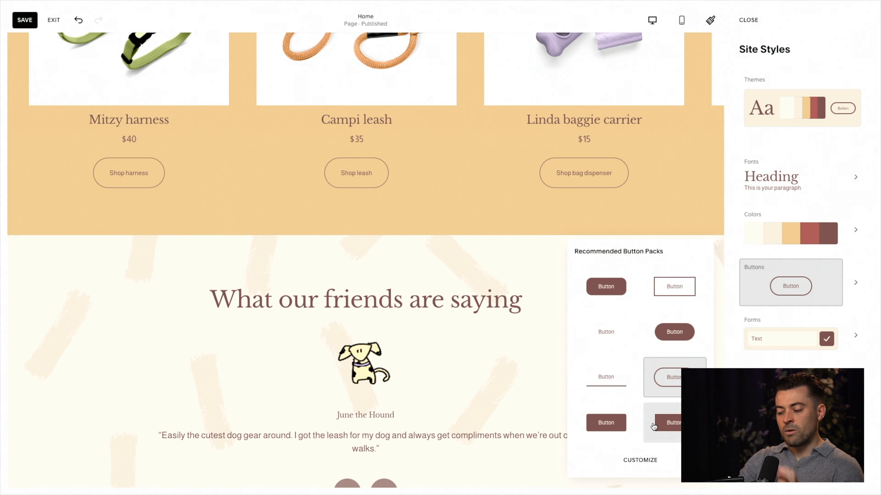
Open the text settings of the primary button style for customization
{"action": "left_click", "coordinate": [654, 467]}
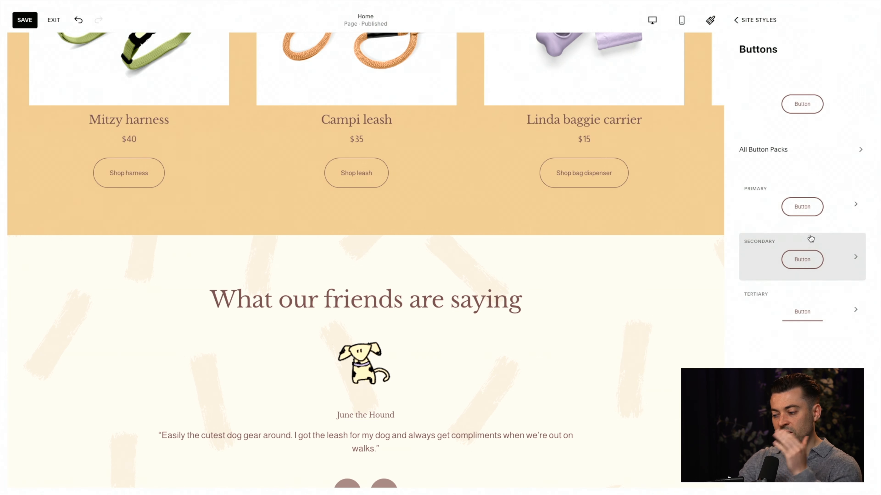
{"action": "left_click", "coordinate": [840, 220]}
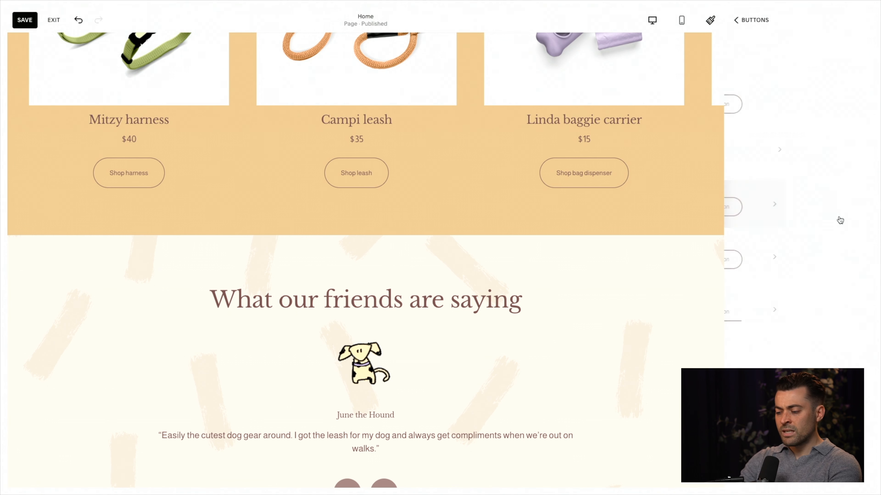
{"action": "left_click", "coordinate": [828, 162]}
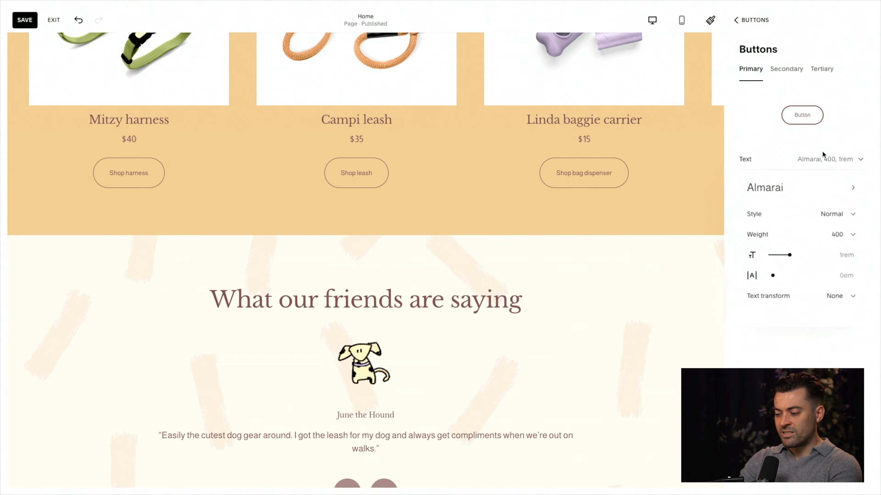
Set the primary button text to the Libre Baskerville font with weight 700 and a size of 1.5rem
{"action": "left_click", "coordinate": [833, 194]}
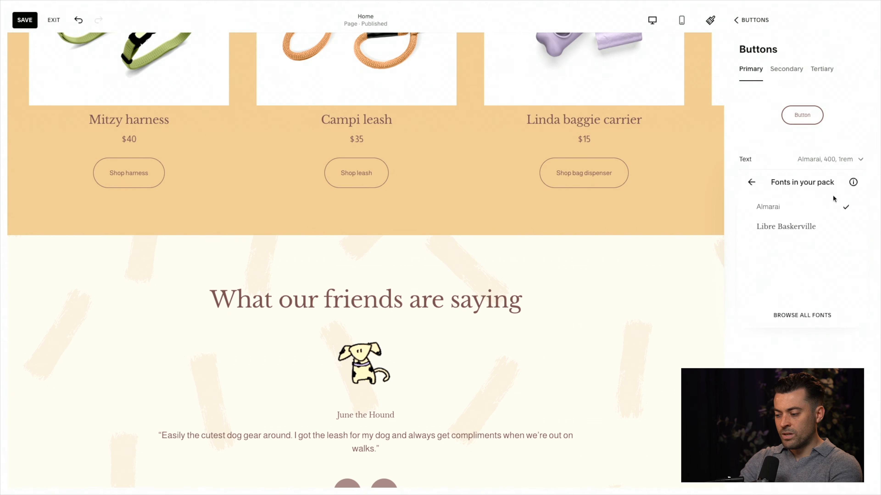
{"action": "left_click", "coordinate": [791, 228]}
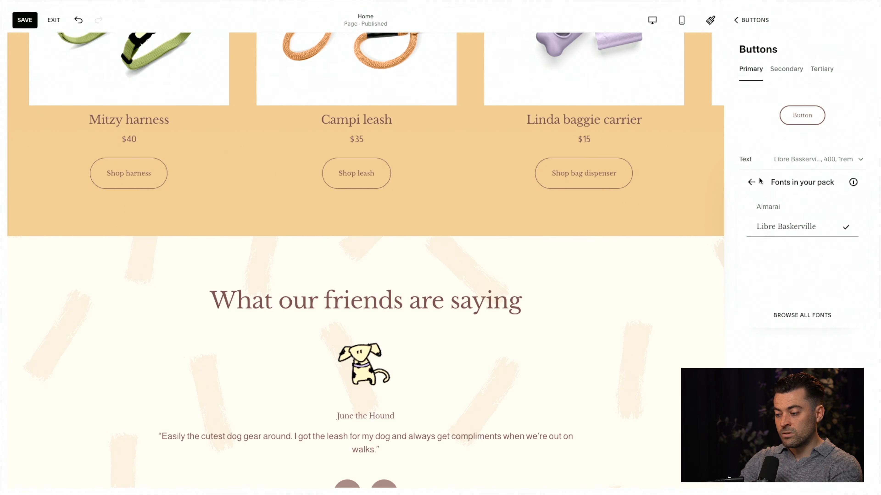
{"action": "left_click", "coordinate": [753, 182]}
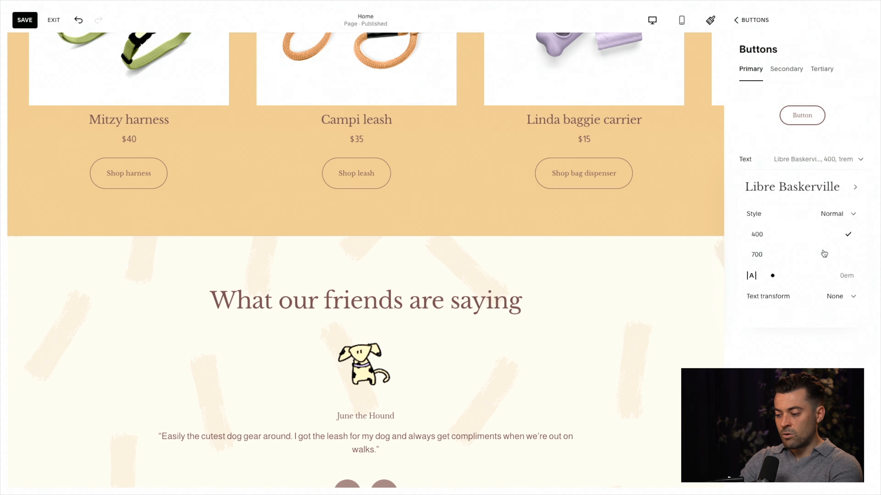
{"action": "left_click", "coordinate": [824, 254]}
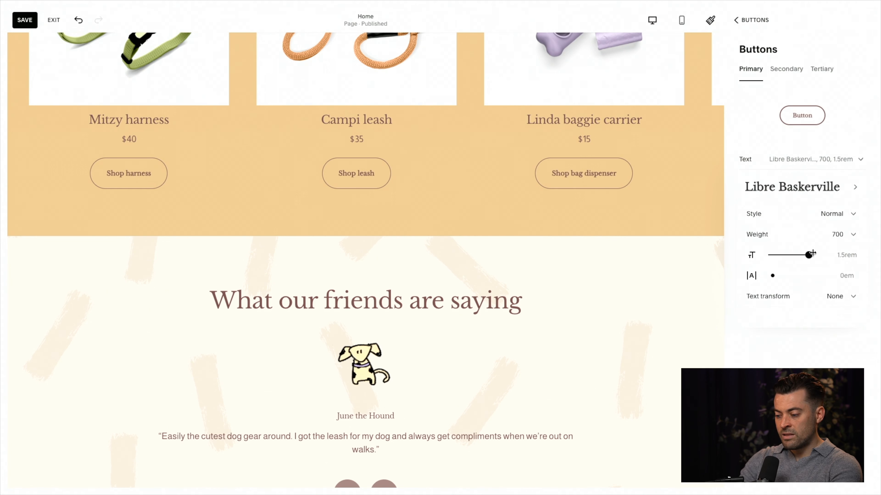
Set the primary button text's letter spacing to 0.2em and its text transform to Uppercase
{"action": "mouse_move", "coordinate": [779, 279]}
{"action": "left_mouse_down"}
{"action": "mouse_move", "coordinate": [793, 276]}
{"action": "mouse_move", "coordinate": [778, 277]}
{"action": "left_mouse_up"}
{"action": "left_click", "coordinate": [796, 297]}
{"action": "left_click", "coordinate": [787, 318]}
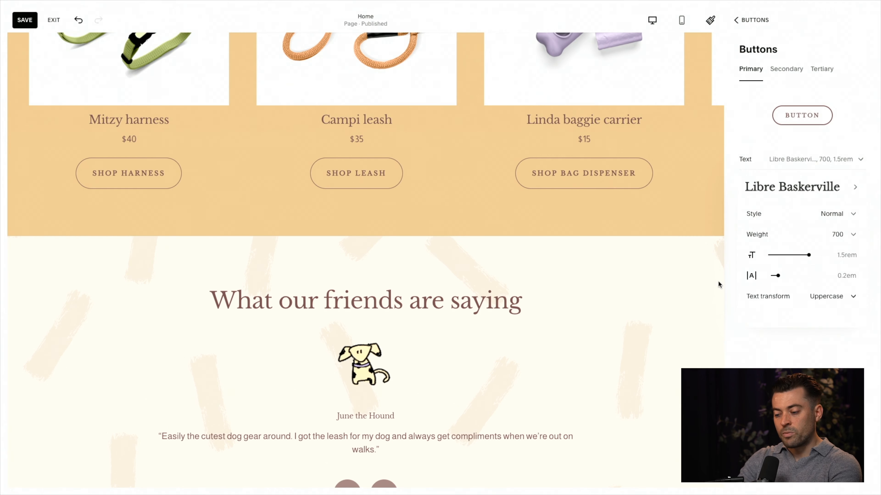
Return to the start of the home page, save the style changes and exit the style editor
{"action": "scroll", "coordinate": [610, 241], "scroll_direction": "up", "scroll_amount": 8}
{"action": "scroll", "coordinate": [610, 241], "scroll_direction": "up", "scroll_amount": 10}
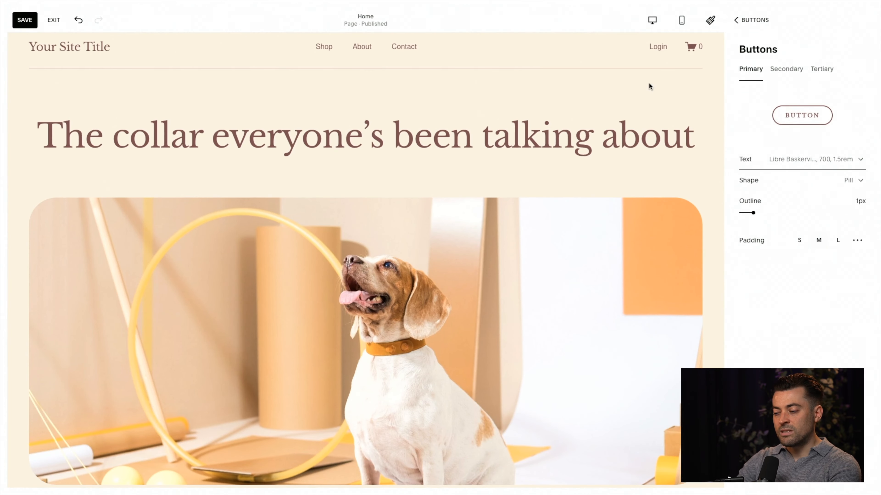
{"action": "left_click", "coordinate": [25, 25]}
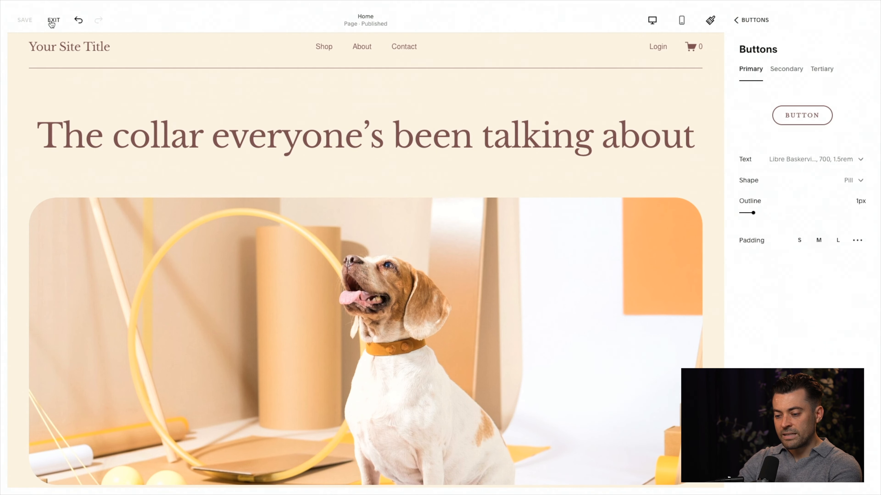
{"action": "left_click", "coordinate": [53, 20]}
Review the restyled home page in full-screen preview, including the product buttons and Instagram section, and leave the preview
{"action": "scroll", "coordinate": [517, 239], "scroll_direction": "down", "scroll_amount": 10}
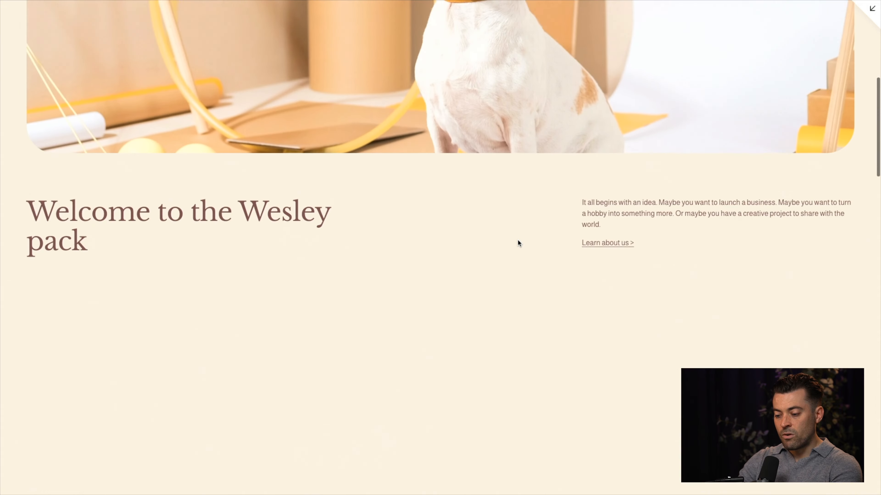
{"action": "scroll", "coordinate": [518, 243], "scroll_direction": "down", "scroll_amount": 15}
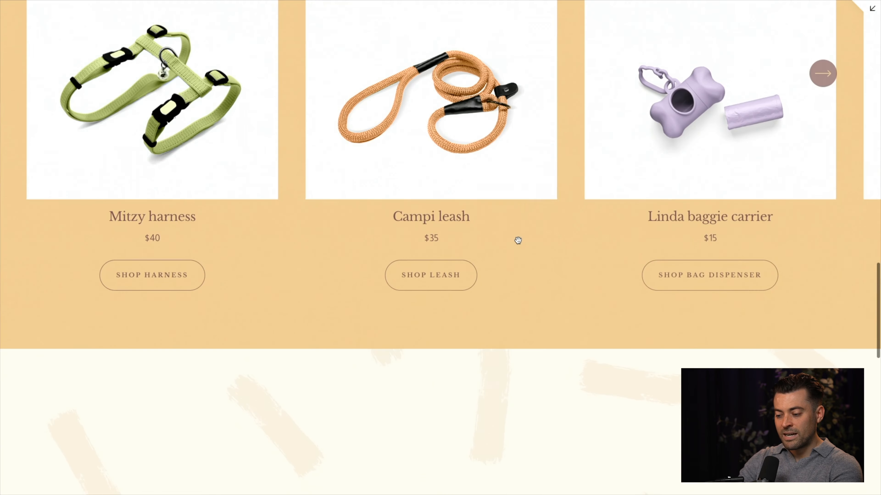
{"action": "scroll", "coordinate": [517, 240], "scroll_direction": "down", "scroll_amount": 2}
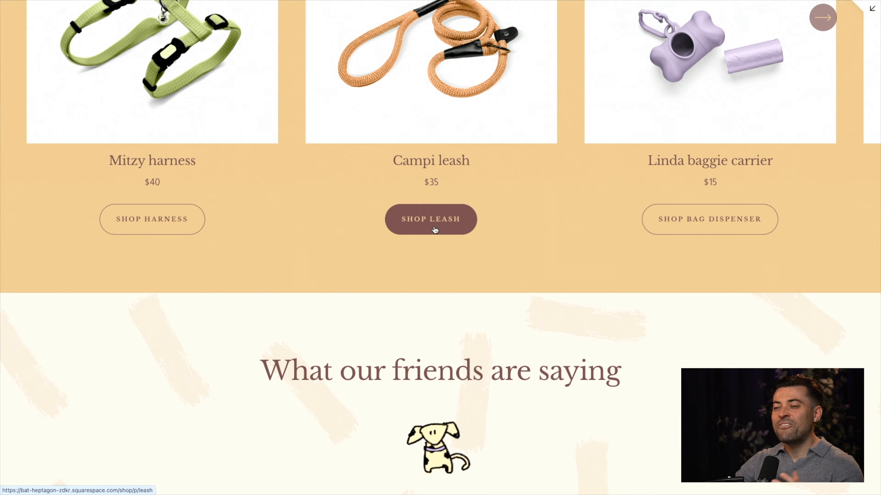
{"action": "scroll", "coordinate": [570, 177], "scroll_direction": "down", "scroll_amount": 15}
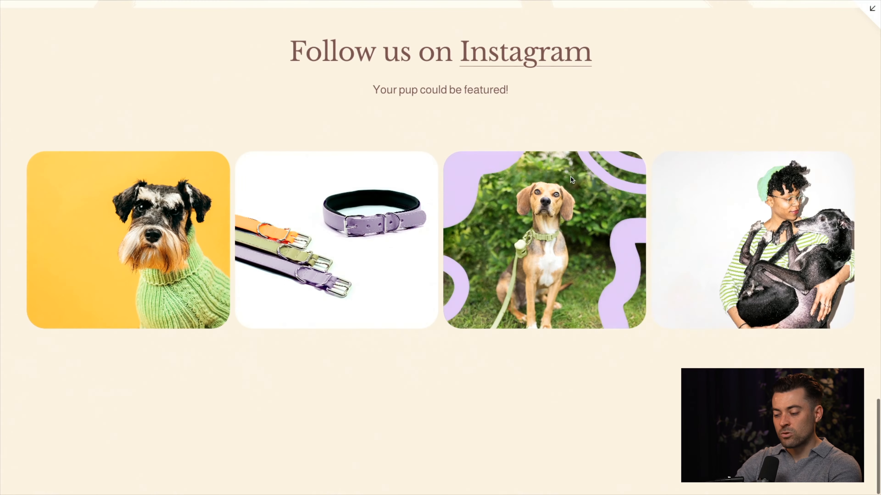
{"action": "scroll", "coordinate": [570, 177], "scroll_direction": "up", "scroll_amount": 20}
{"action": "left_click", "coordinate": [877, 9]}
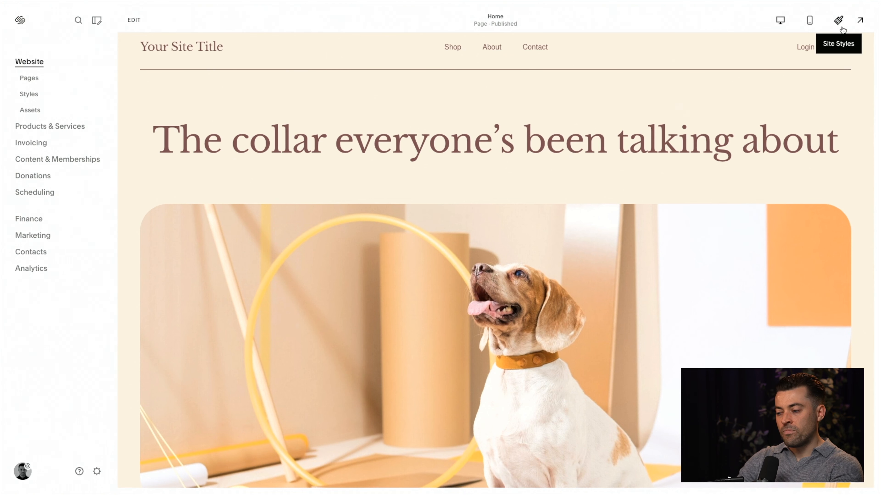
Reopen Site Styles, look at the available themes and close the theme list without choosing one
{"action": "left_click", "coordinate": [840, 26]}
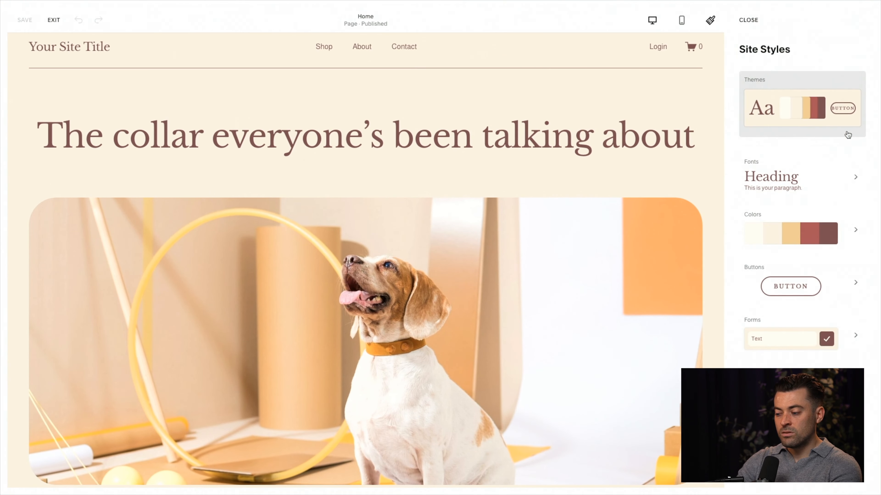
{"action": "left_click", "coordinate": [820, 101]}
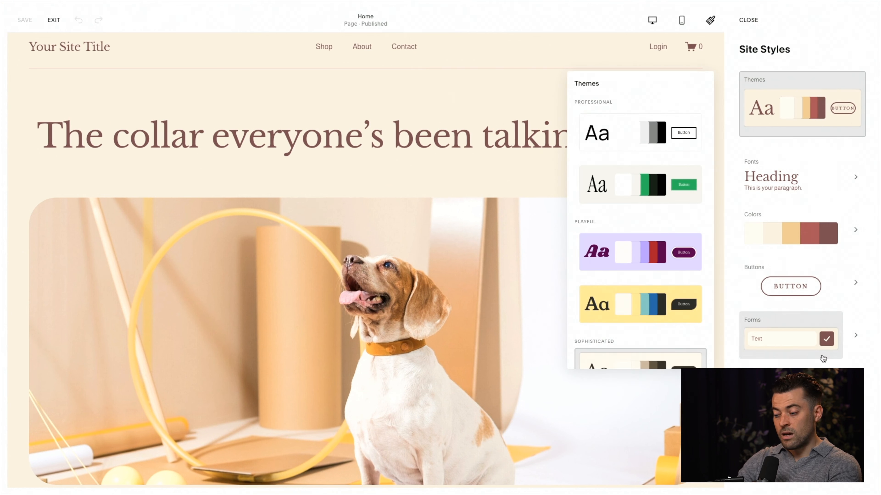
{"action": "left_click", "coordinate": [832, 385]}
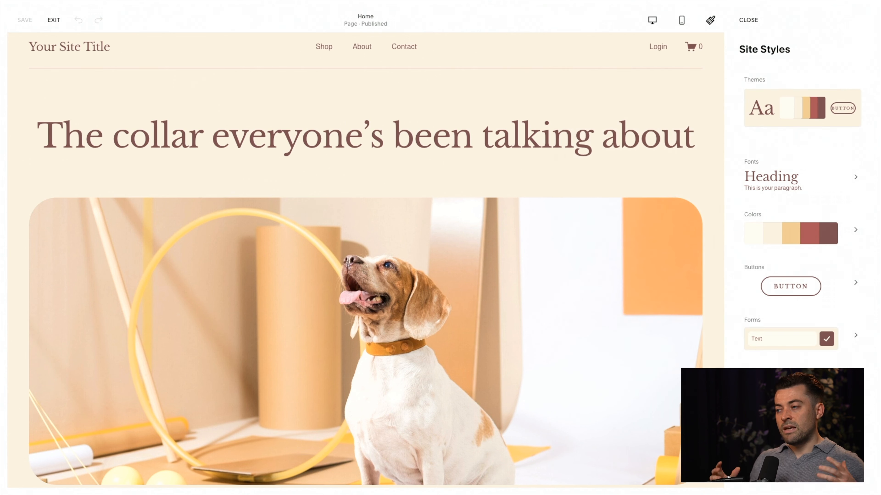